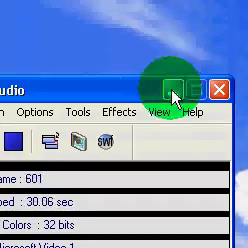
Step: Minimize the video window and bring up the desktop menu for creating a new folder
left_click(173, 95)
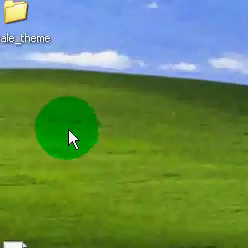
right_click(71, 137)
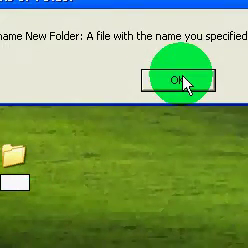
Step: Dismiss the name-already-exists error and work through the desktop item's context menu
left_click(184, 82)
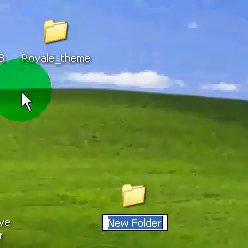
right_click(66, 127)
left_click(78, 215)
left_click(85, 235)
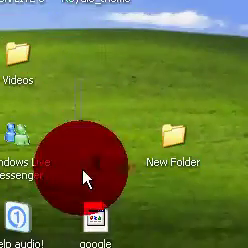
left_click(97, 200)
left_click(107, 230)
Step: Delete the conflicting desktop item and leave the new folder with a blank name
right_click(100, 163)
left_click(140, 122)
left_click(158, 132)
left_click(170, 104)
left_click(92, 88)
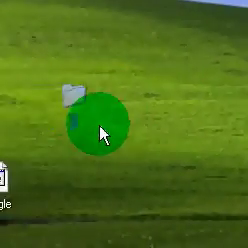
Step: Drag the nameless folder to a new desktop spot and bring up its context menu
left_click(87, 78)
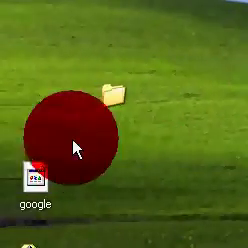
mouse_move(75, 148)
left_mouse_down()
mouse_move(171, 116)
mouse_move(166, 178)
left_mouse_up()
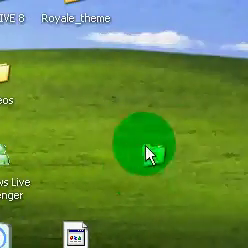
left_click(147, 153)
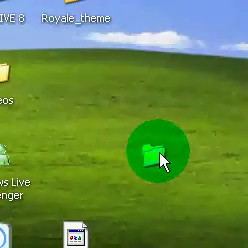
right_click(158, 160)
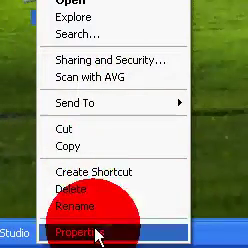
Step: Pick the blank icon for the folder under Properties > Customize > Change Icon
left_click(96, 232)
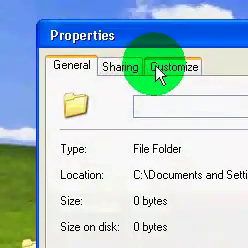
left_click(172, 67)
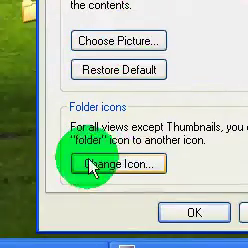
left_click(92, 165)
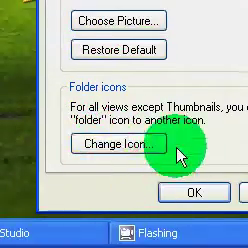
left_click(140, 140)
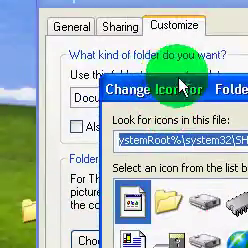
left_click(68, 58)
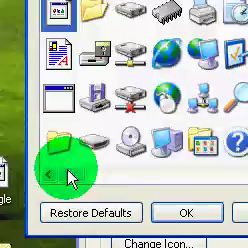
left_click(115, 178)
mouse_move(115, 178)
left_mouse_down()
mouse_move(100, 178)
mouse_move(205, 170)
mouse_move(70, 178)
mouse_move(82, 178)
left_mouse_up()
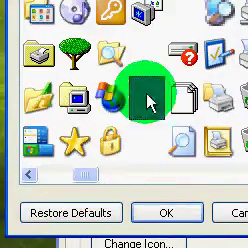
left_click(148, 95)
left_click(166, 212)
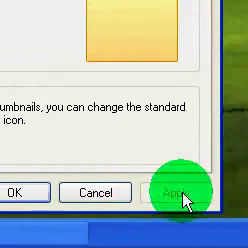
Step: Apply the blank icon, close Properties, and drag-select the desktop to reveal the hidden folder
left_click(186, 197)
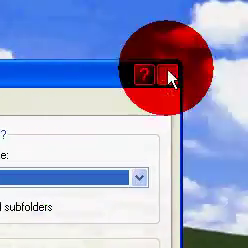
left_click(227, 35)
left_click_drag(52, 147, 120, 100)
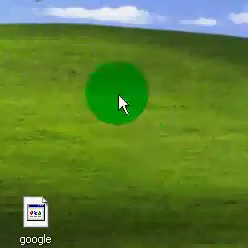
left_click(122, 147)
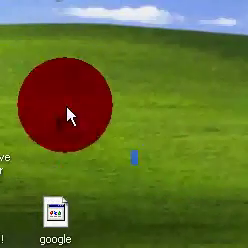